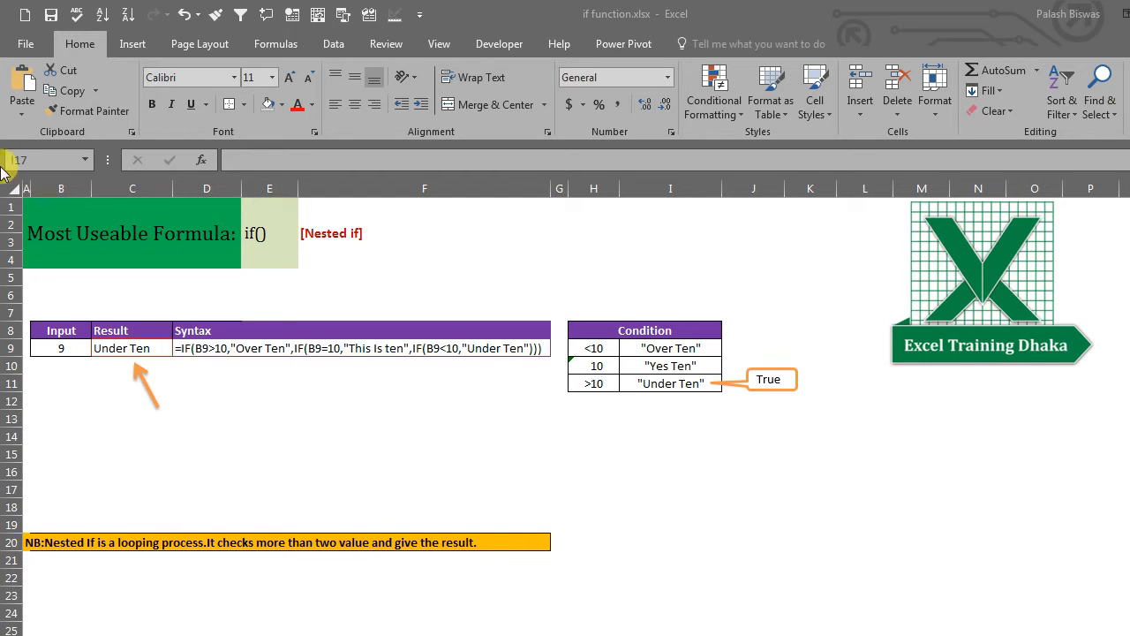
Step: Enter 9 as the input in B9 and inspect the nested IF formula in result cell C9
{"action": "left_click", "coordinate": [264, 236]}
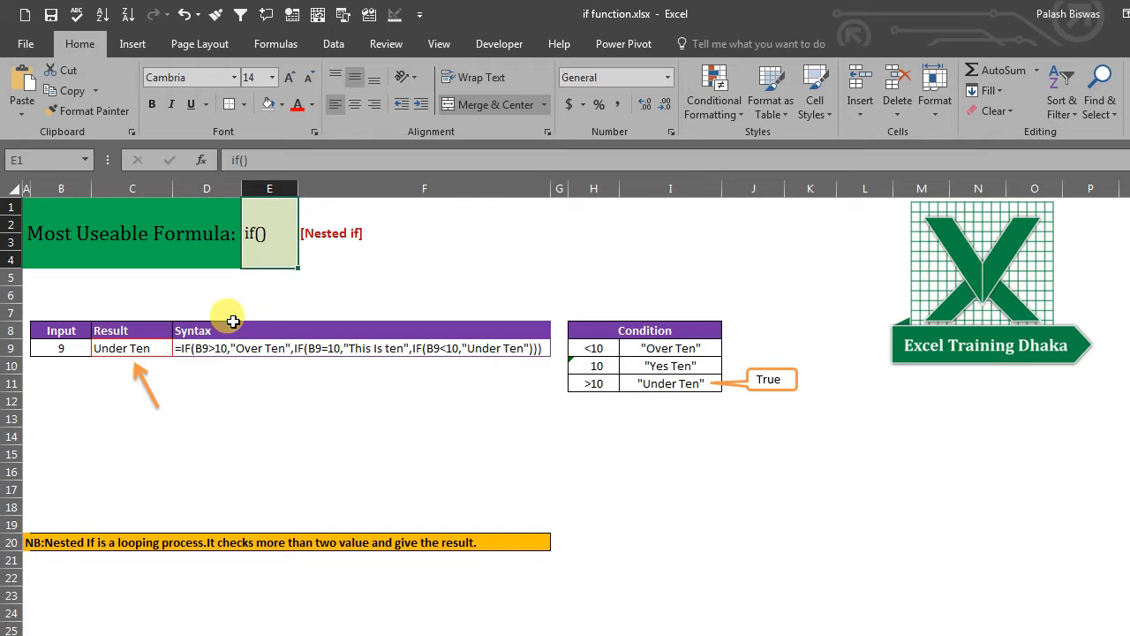
{"action": "left_click", "coordinate": [61, 345]}
{"action": "type", "text": "9"}
{"action": "key", "text": "ctrl+Return"}
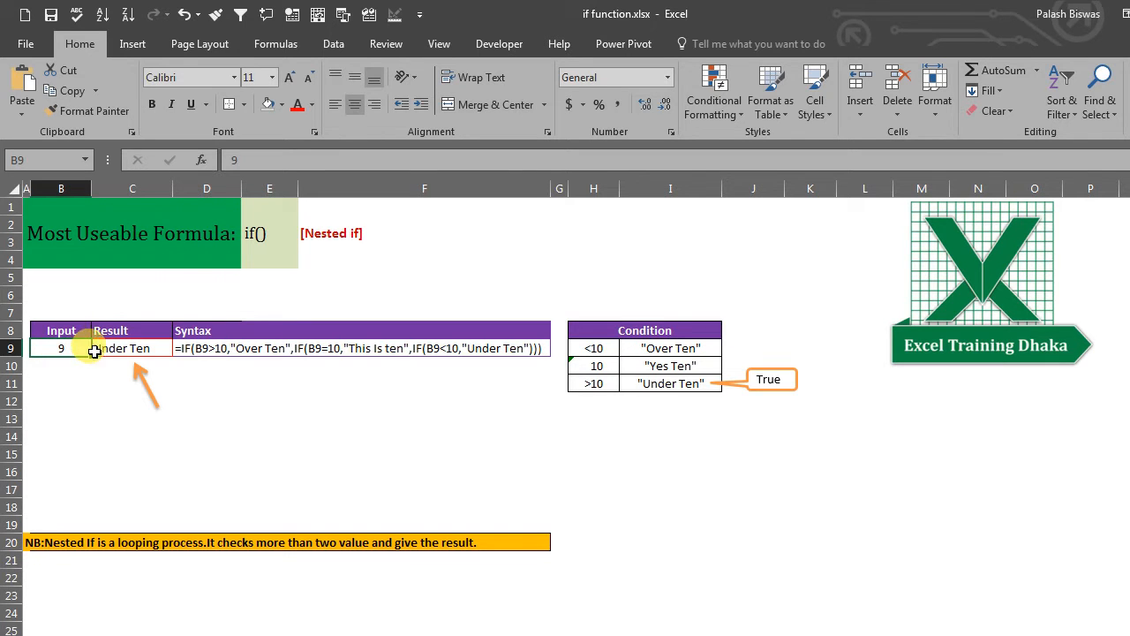
{"action": "left_click", "coordinate": [124, 350]}
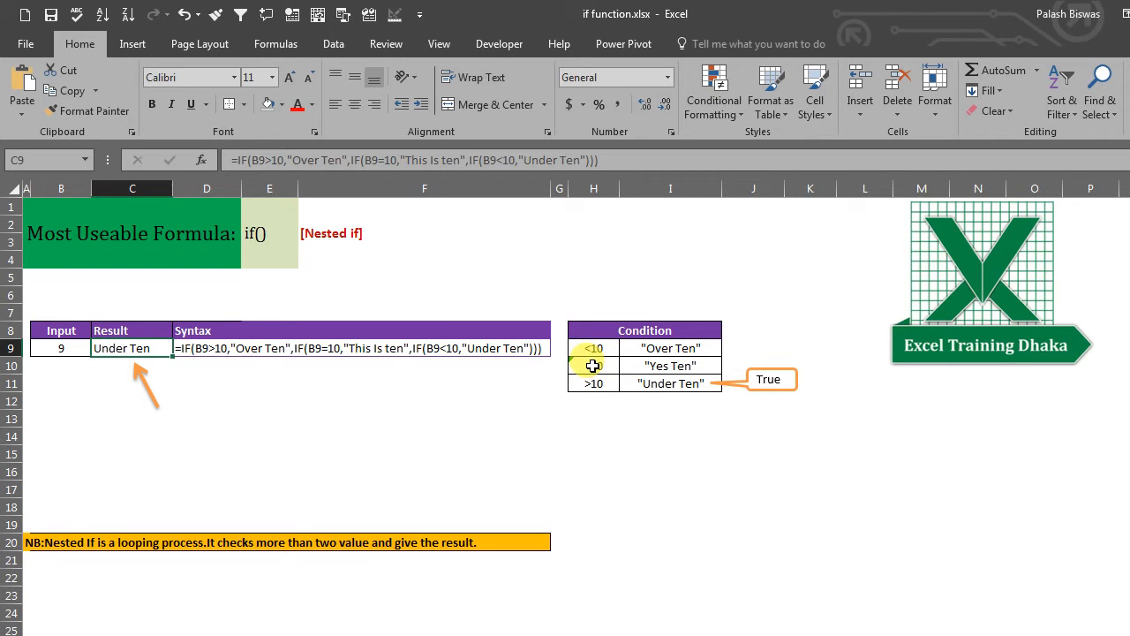
{"action": "left_click", "coordinate": [55, 349]}
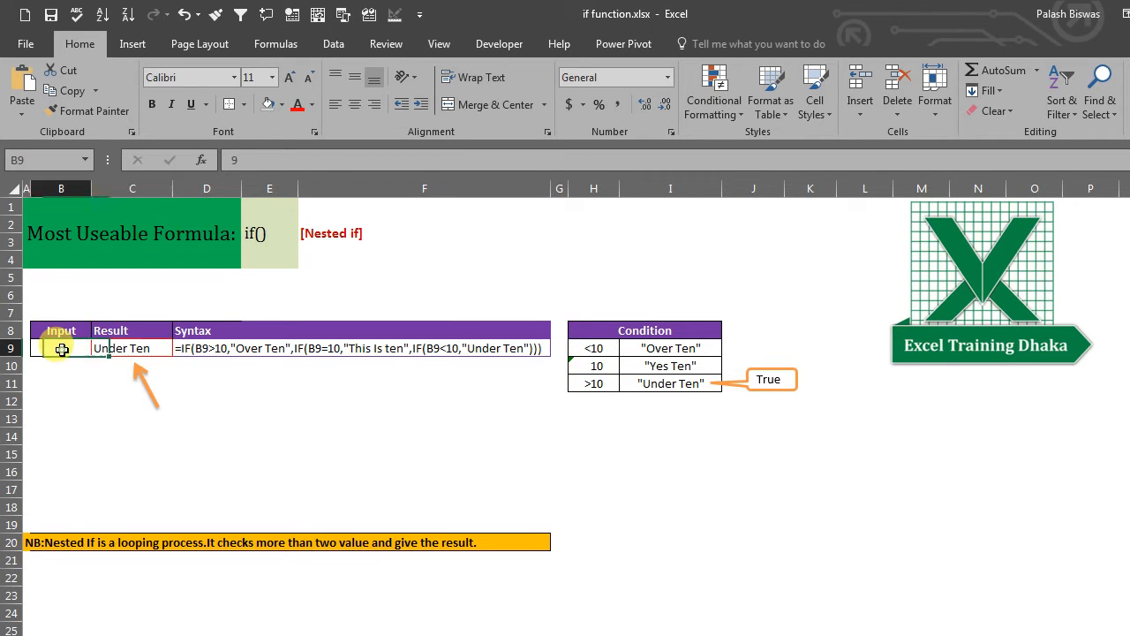
{"action": "left_click", "coordinate": [118, 348]}
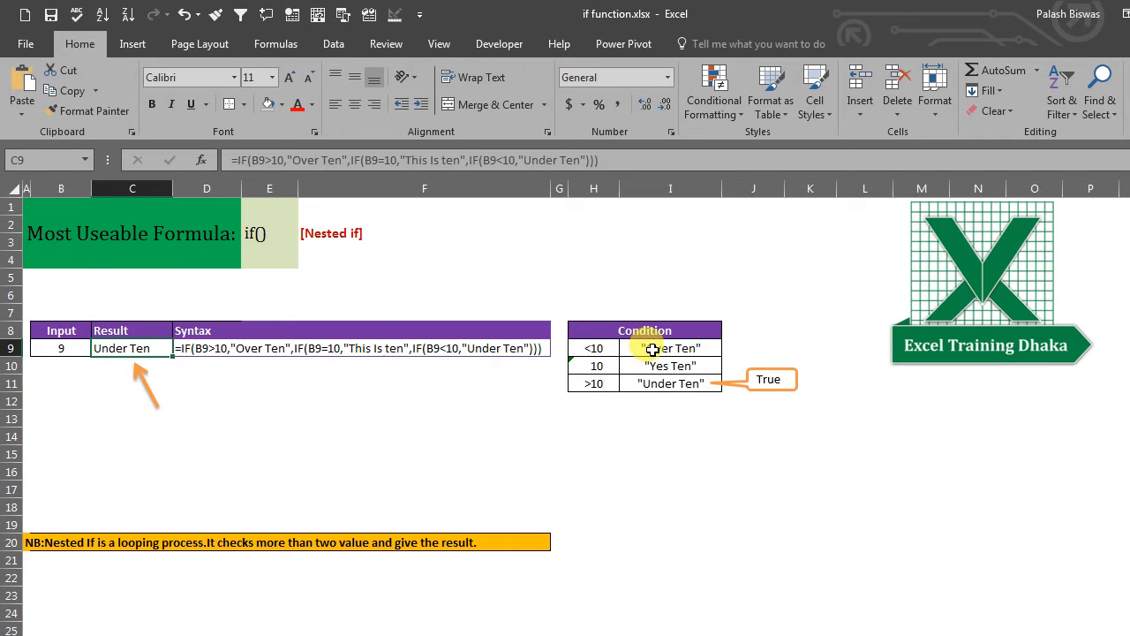
Step: Examine the three condition rows in H9:I11 and the nested IF syntax in D9 against input cell B9
{"action": "left_click_drag", "start_coordinate": [585, 364], "coordinate": [676, 364]}
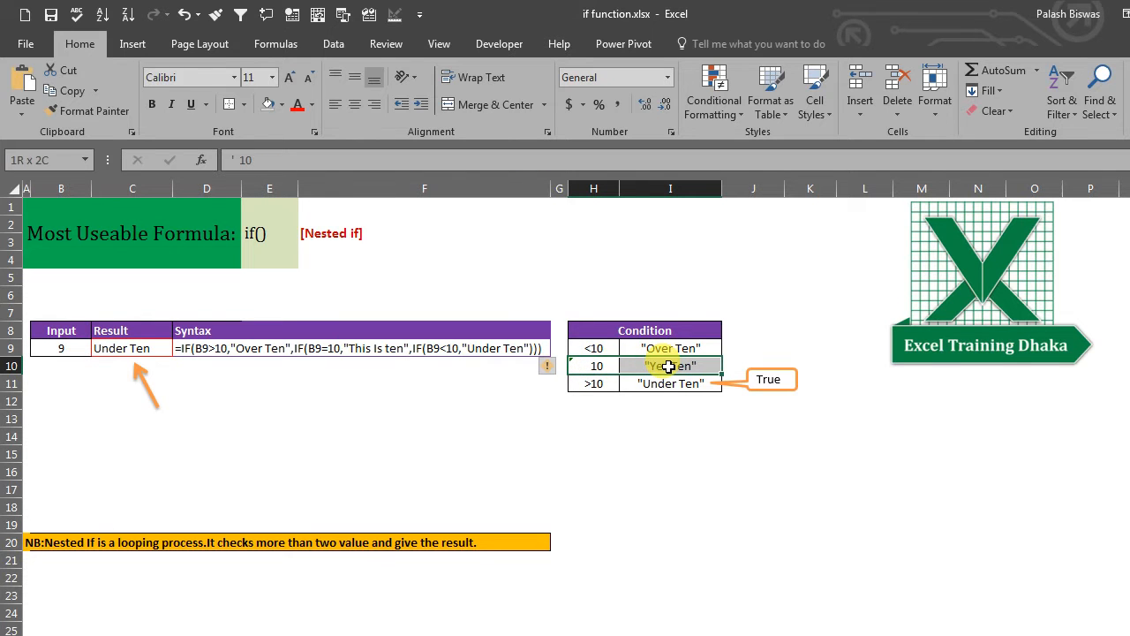
{"action": "left_click", "coordinate": [667, 367]}
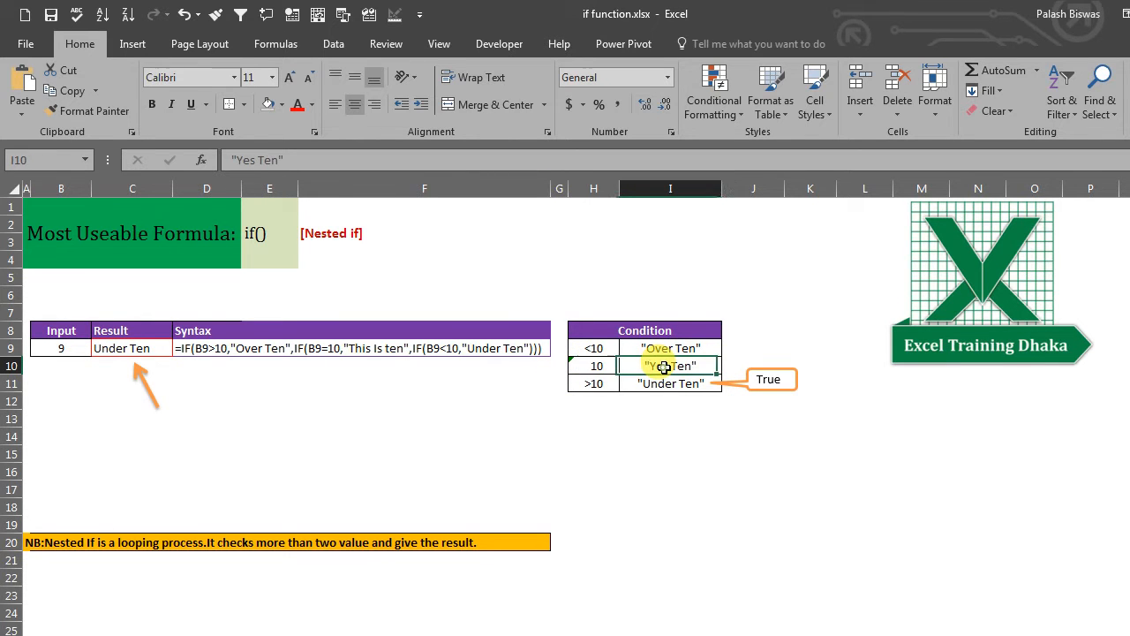
{"action": "left_click", "coordinate": [597, 347]}
{"action": "left_click", "coordinate": [676, 347]}
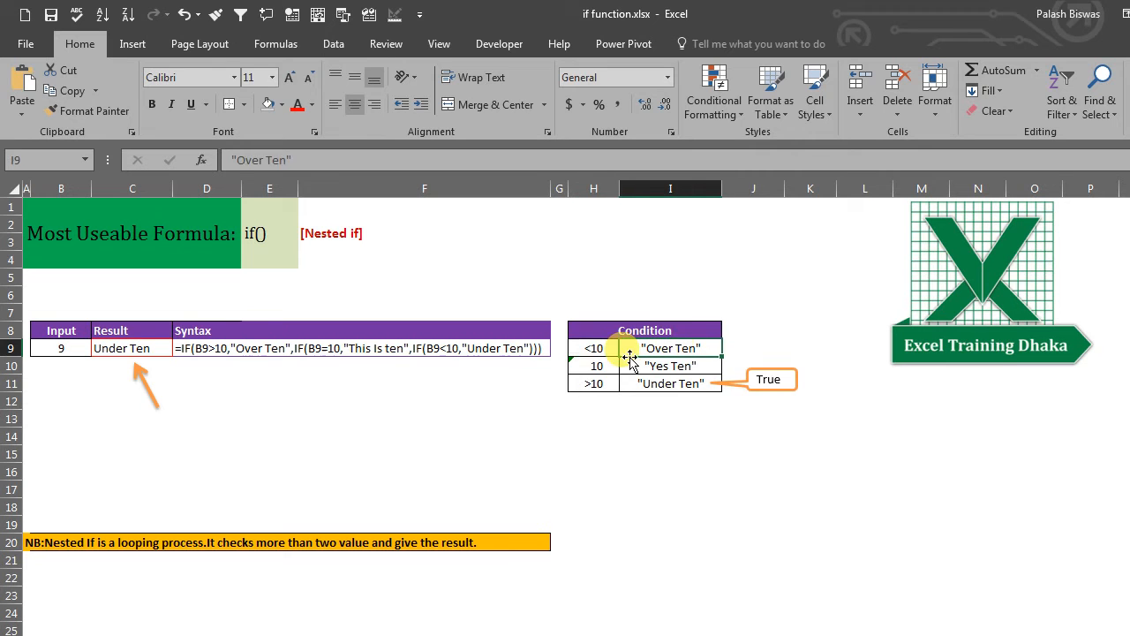
{"action": "left_click", "coordinate": [601, 386]}
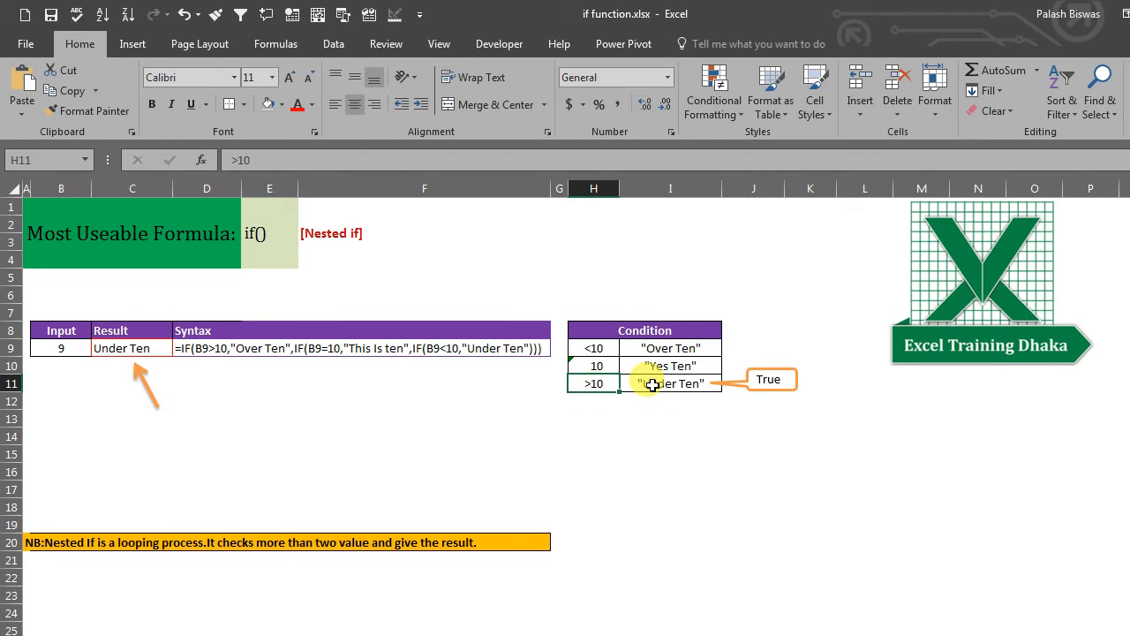
{"action": "left_click", "coordinate": [652, 383]}
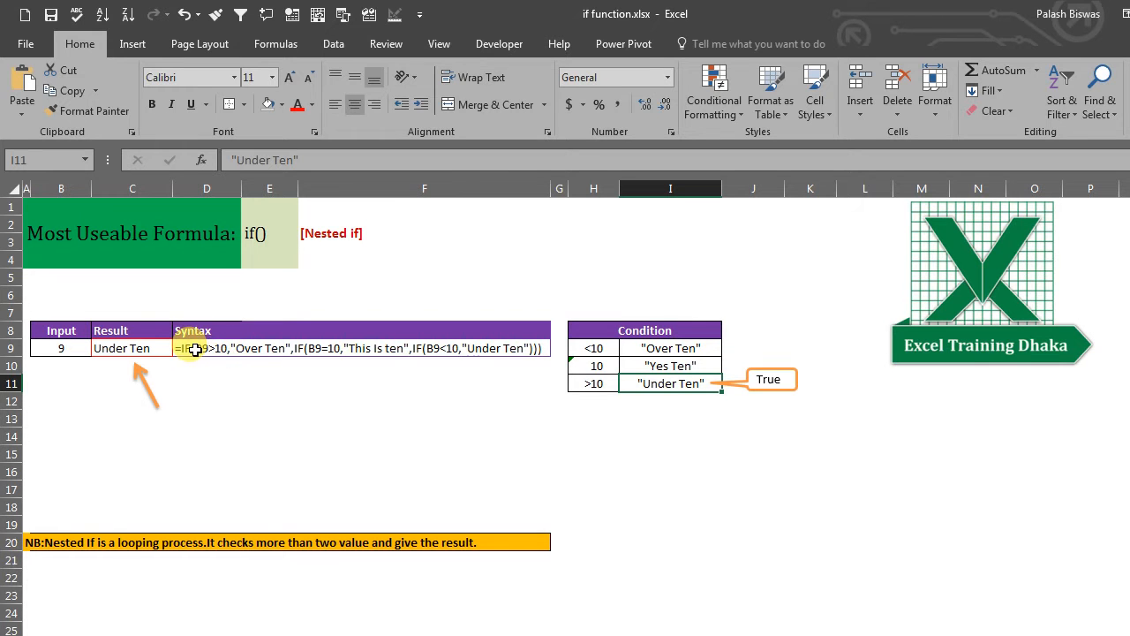
{"action": "left_click", "coordinate": [188, 347]}
{"action": "left_click", "coordinate": [247, 381]}
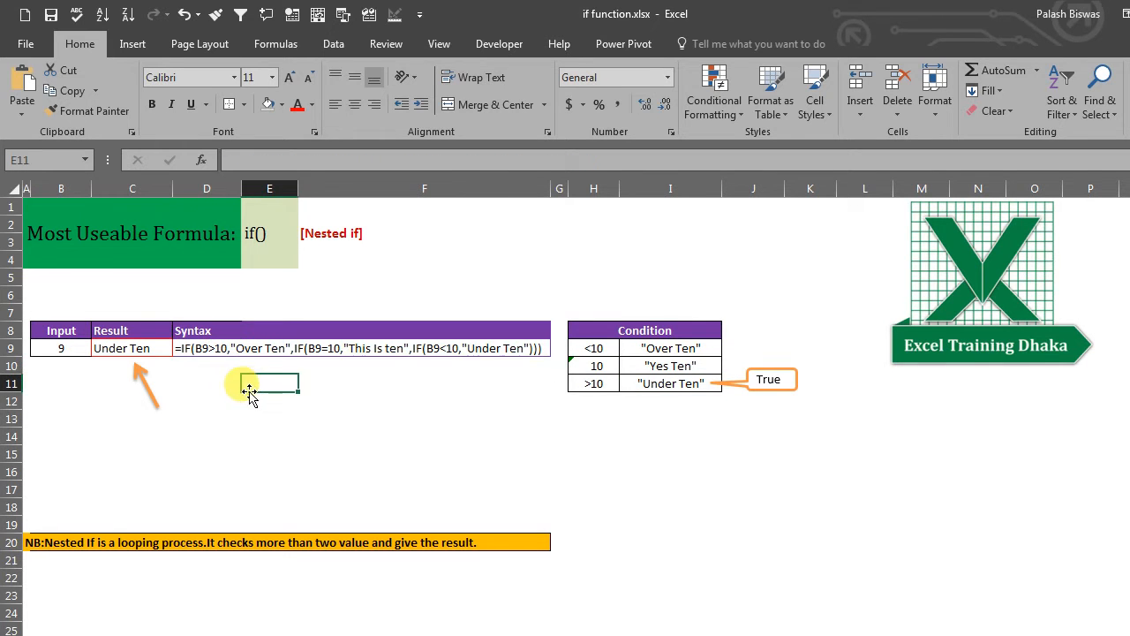
{"action": "left_click", "coordinate": [204, 350]}
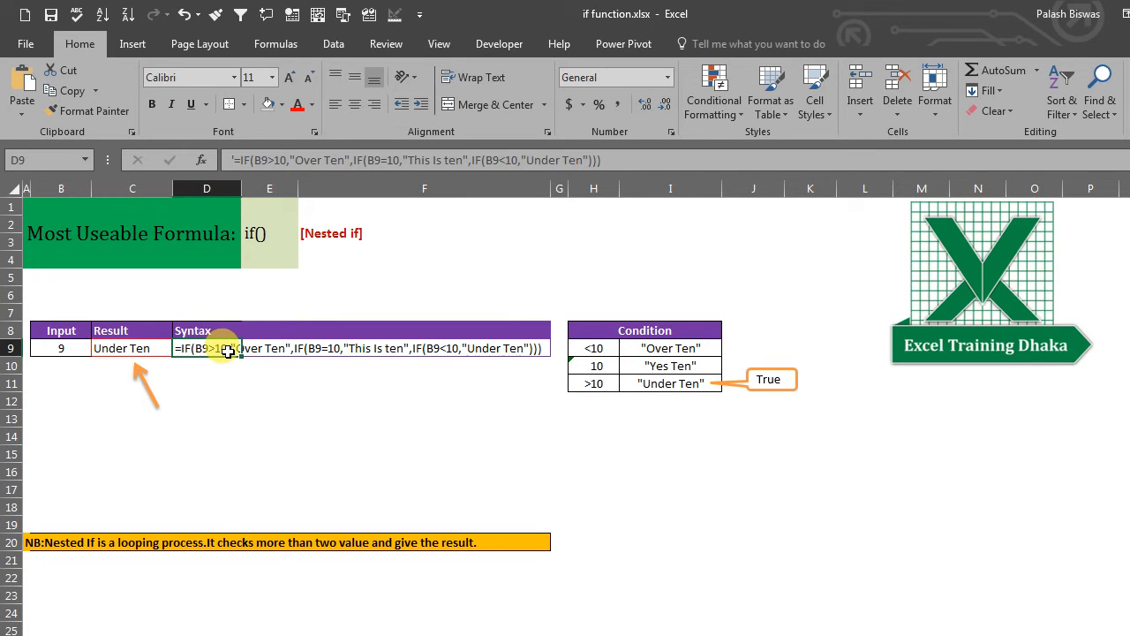
{"action": "left_click", "coordinate": [63, 348]}
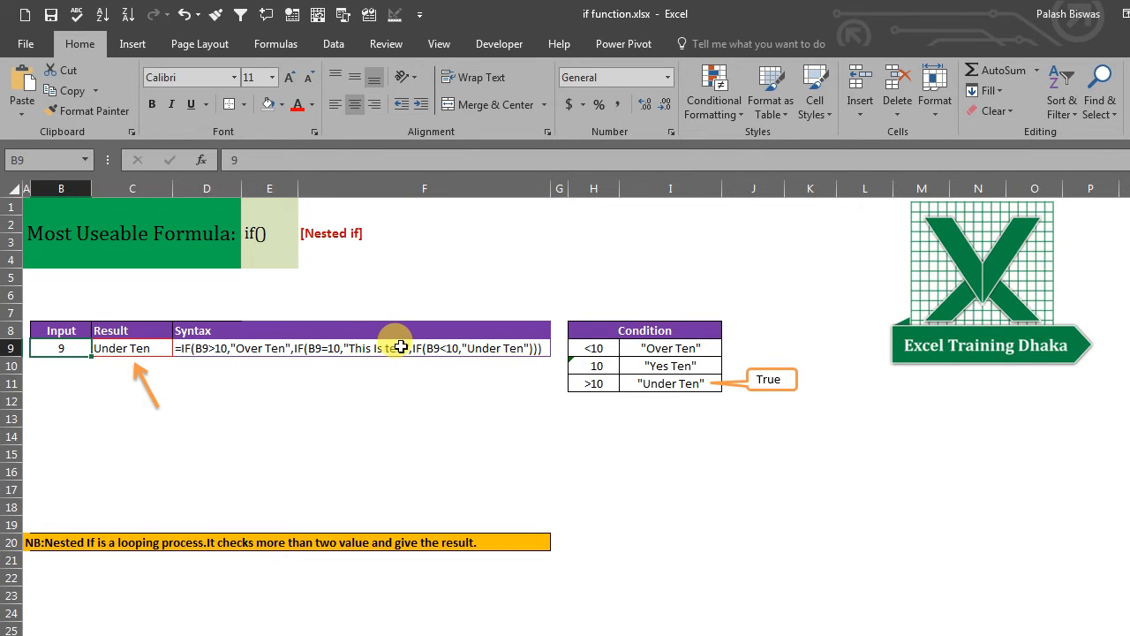
Step: Replace the contents of C9 with the start of a new formula, =IF(B9=10,"Ten",
{"action": "left_click", "coordinate": [116, 345]}
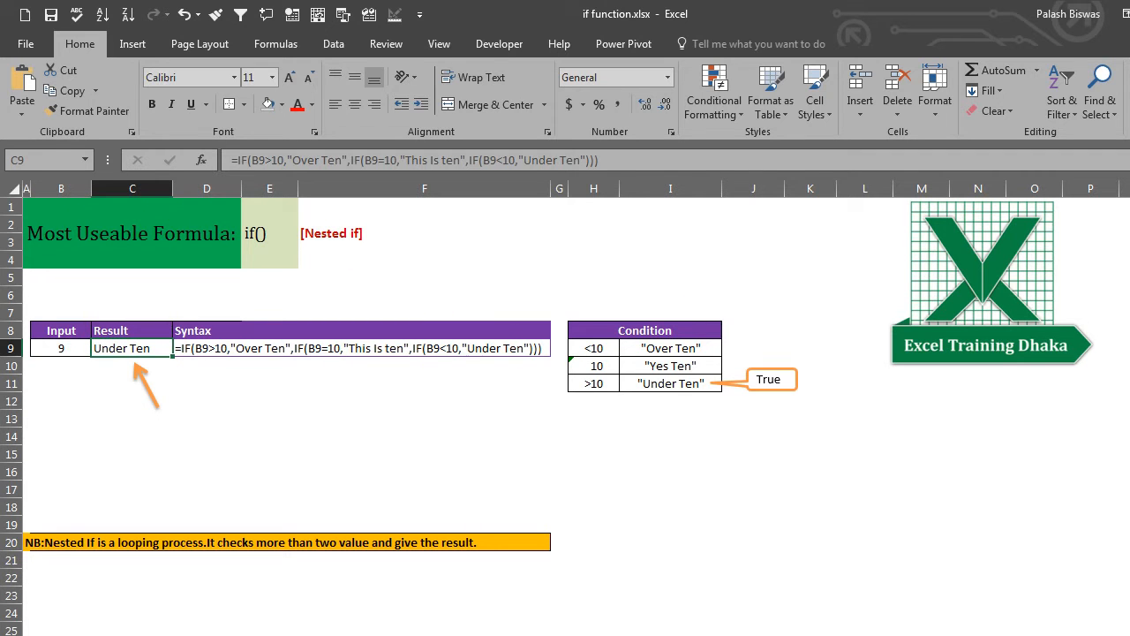
{"action": "key", "text": "Delete"}
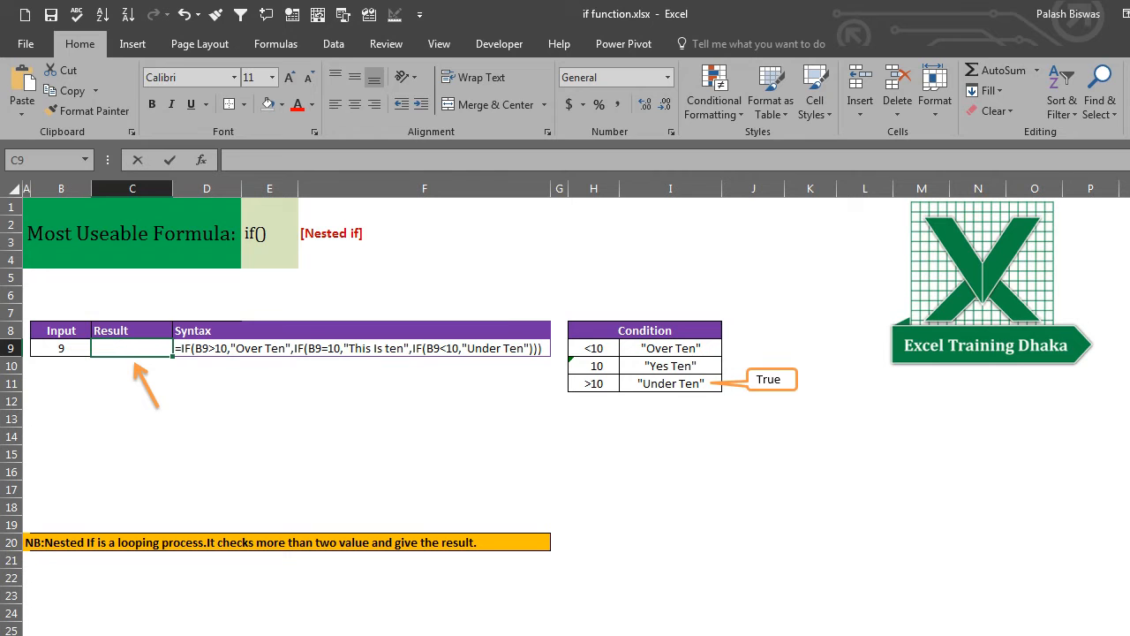
{"action": "type", "text": "=if"}
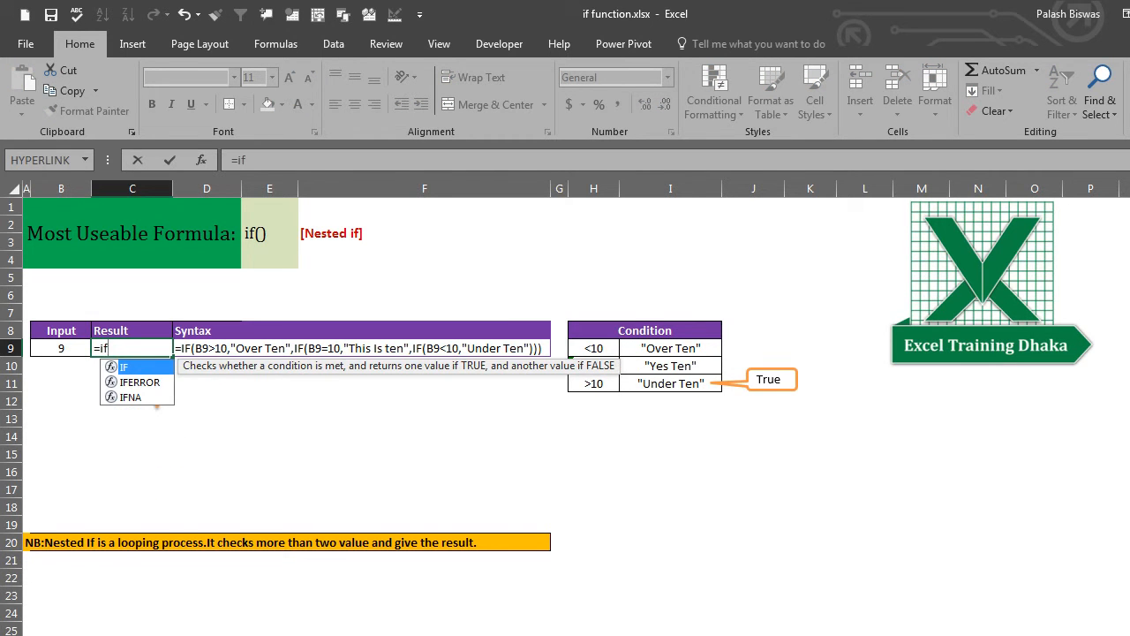
{"action": "key", "text": "Tab"}
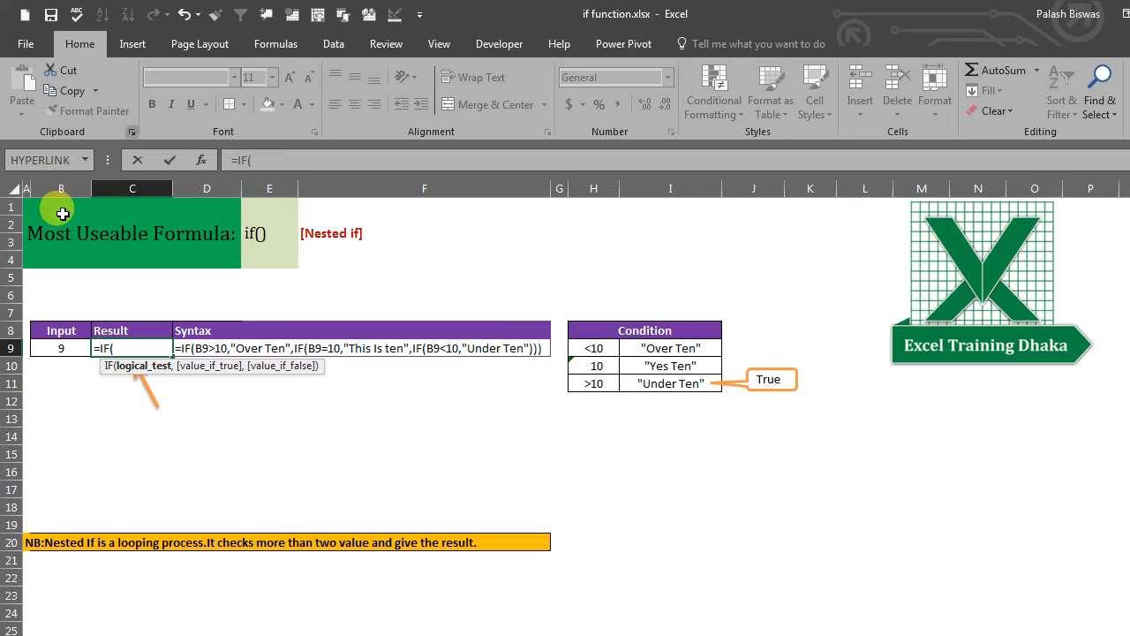
{"action": "left_click", "coordinate": [59, 345]}
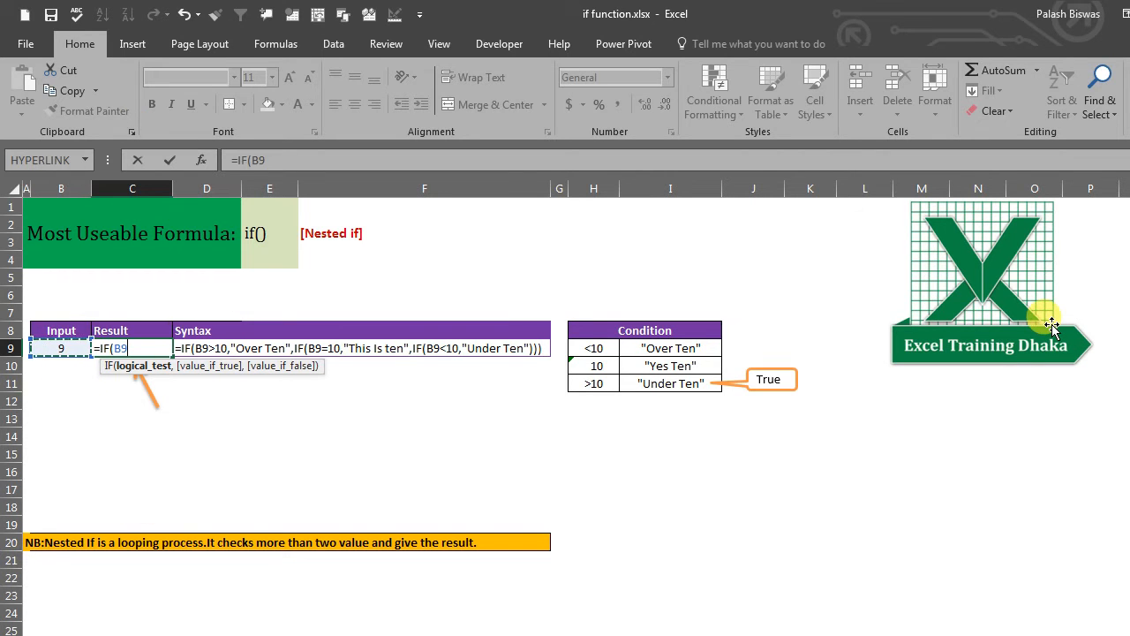
{"action": "type", "text": "="}
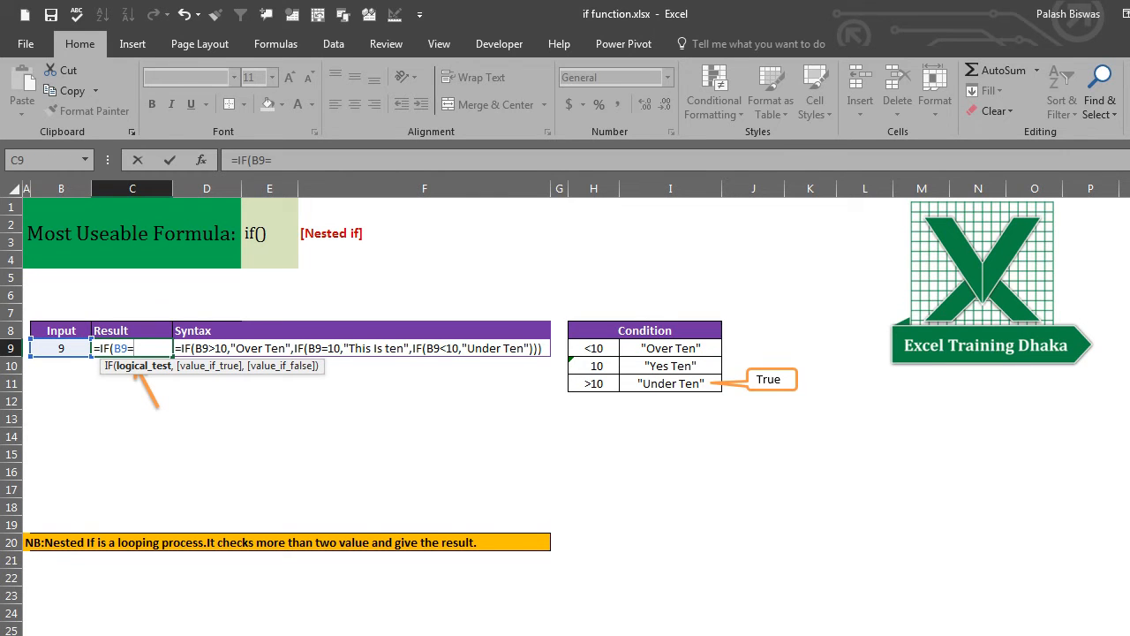
{"action": "type", "text": "10,"}
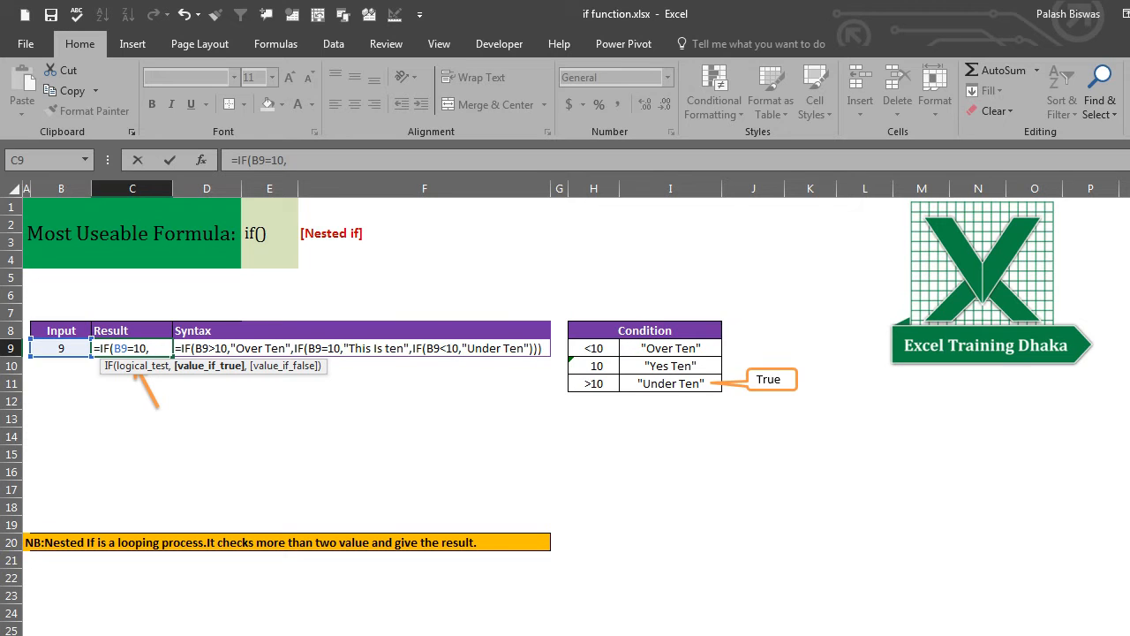
{"action": "type", "text": "\"\""}
{"action": "type", "text": "Ten"}
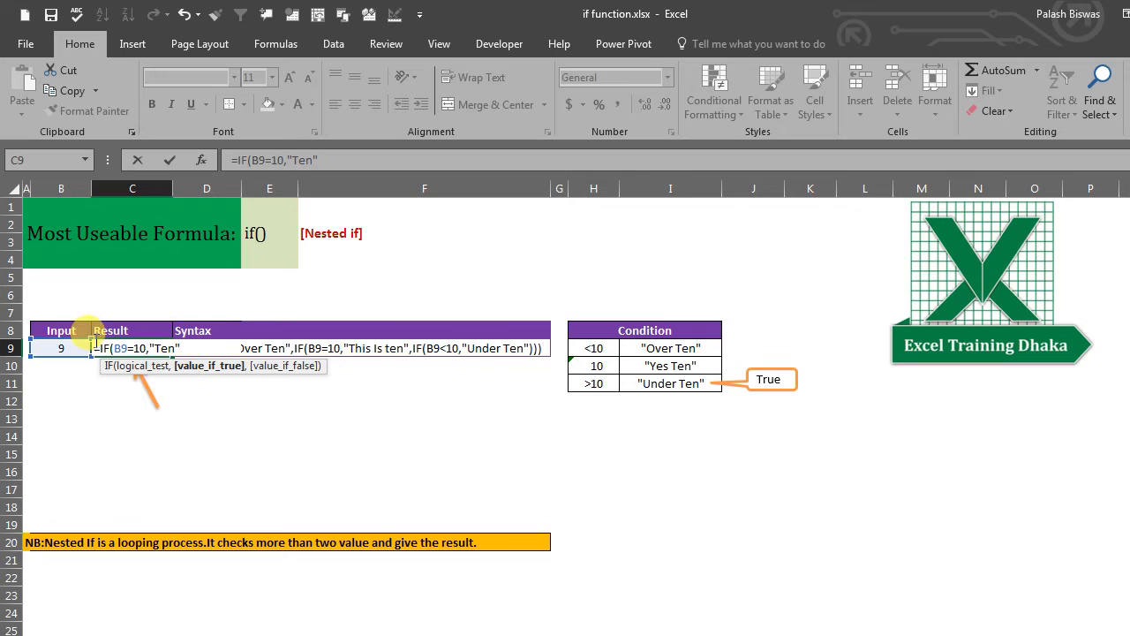
{"action": "type", "text": ","}
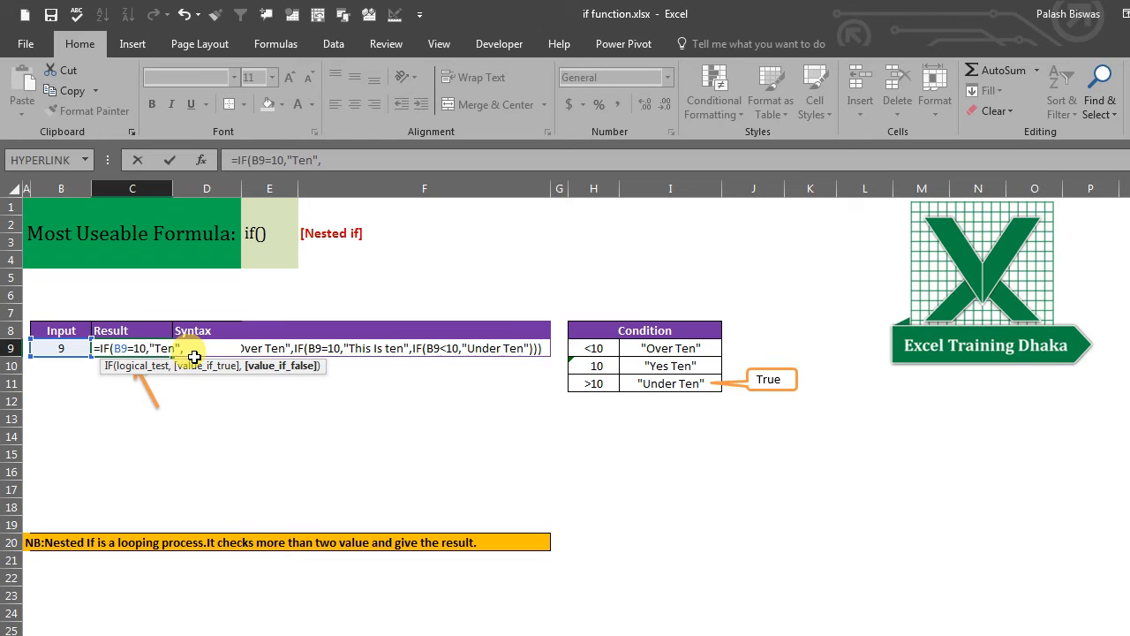
Step: Nest a second condition as the formula's value if false: if(B9>10,"Over Ten",
{"action": "type", "text": "if"}
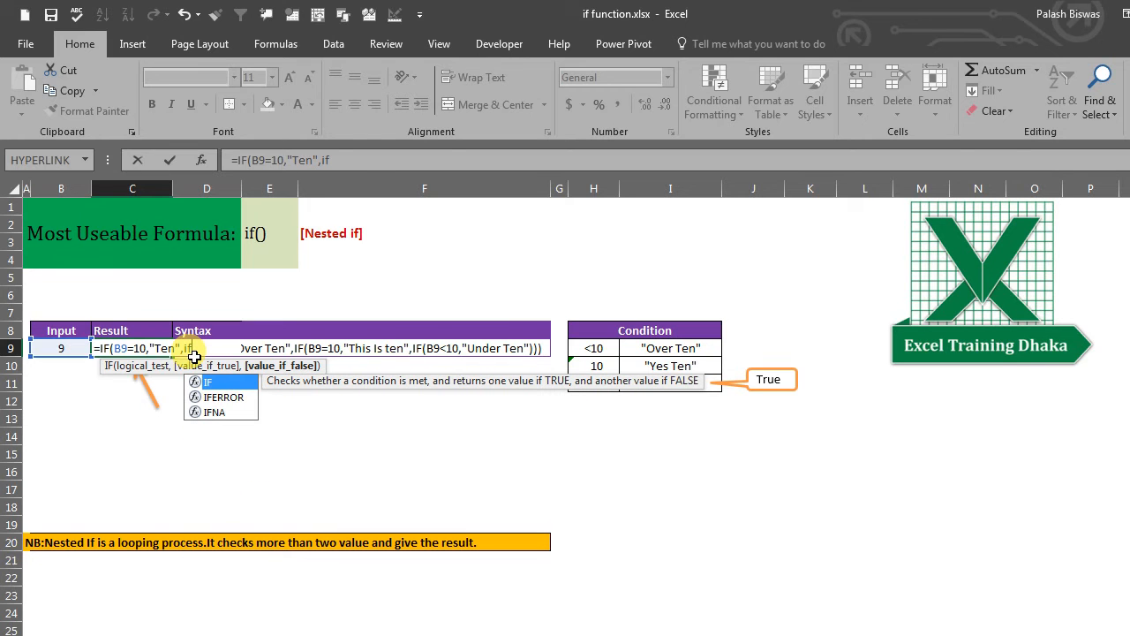
{"action": "type", "text": "("}
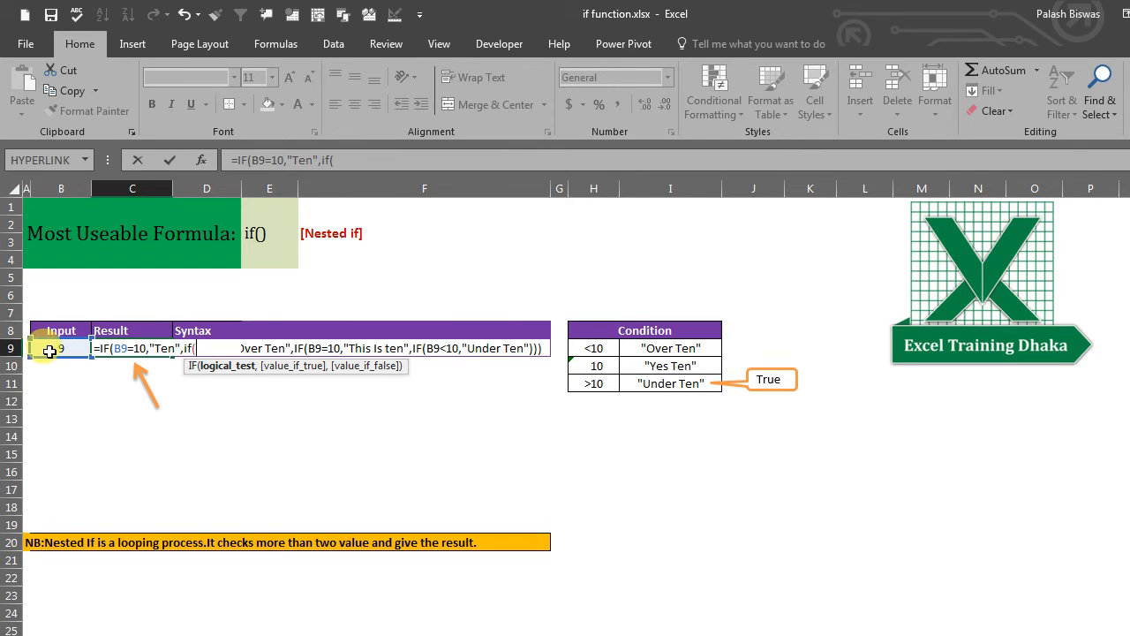
{"action": "left_click", "coordinate": [52, 348]}
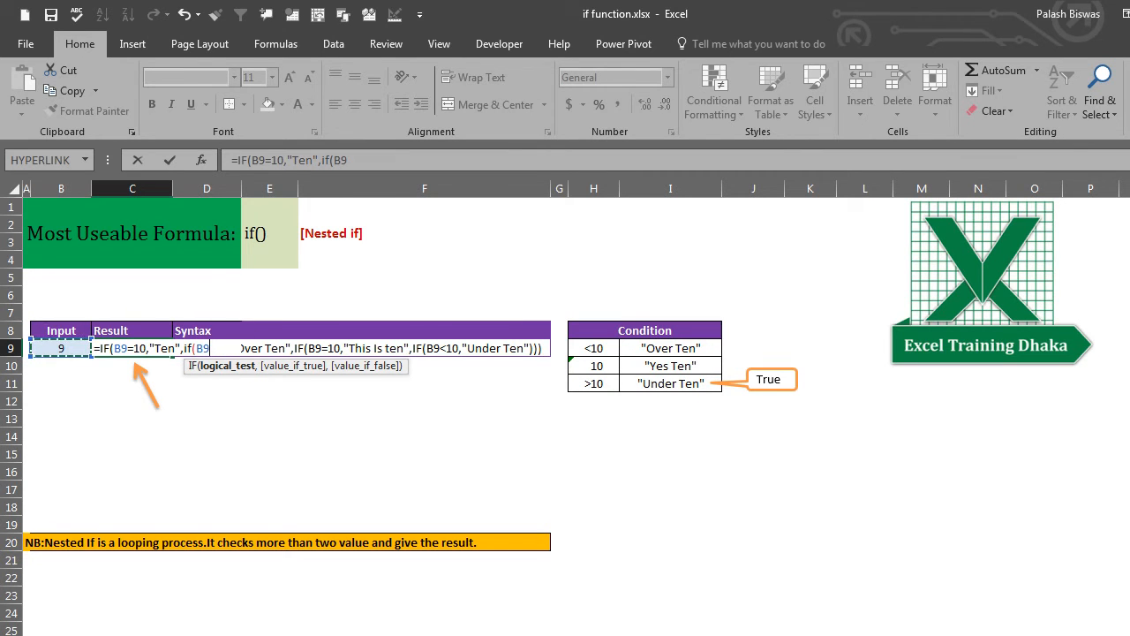
{"action": "type", "text": ">10,"}
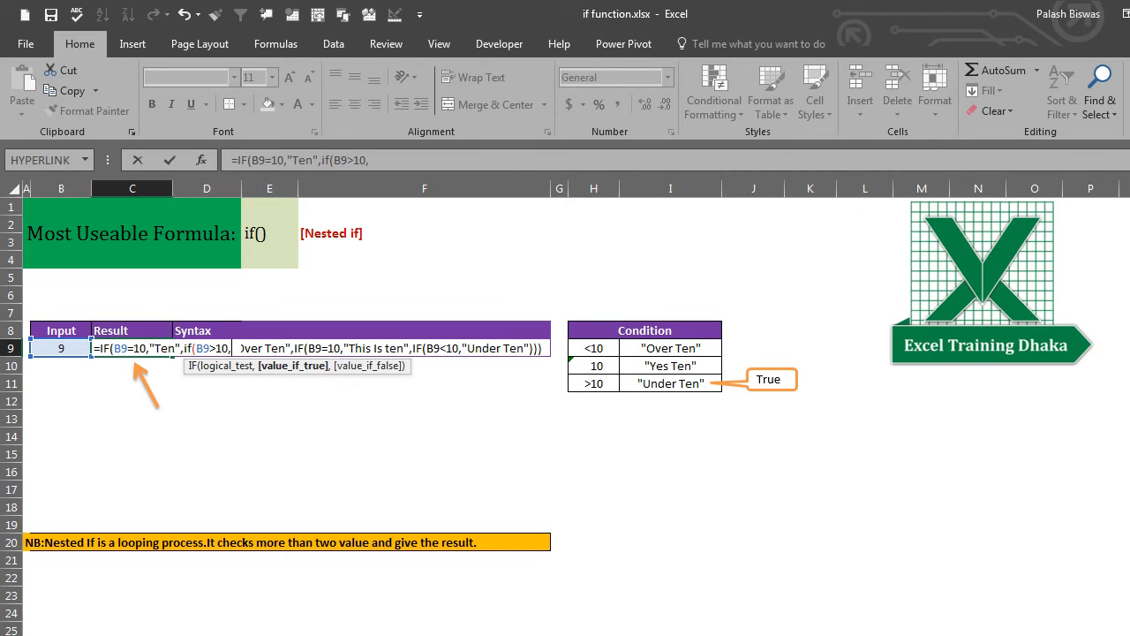
{"action": "type", "text": "\"\""}
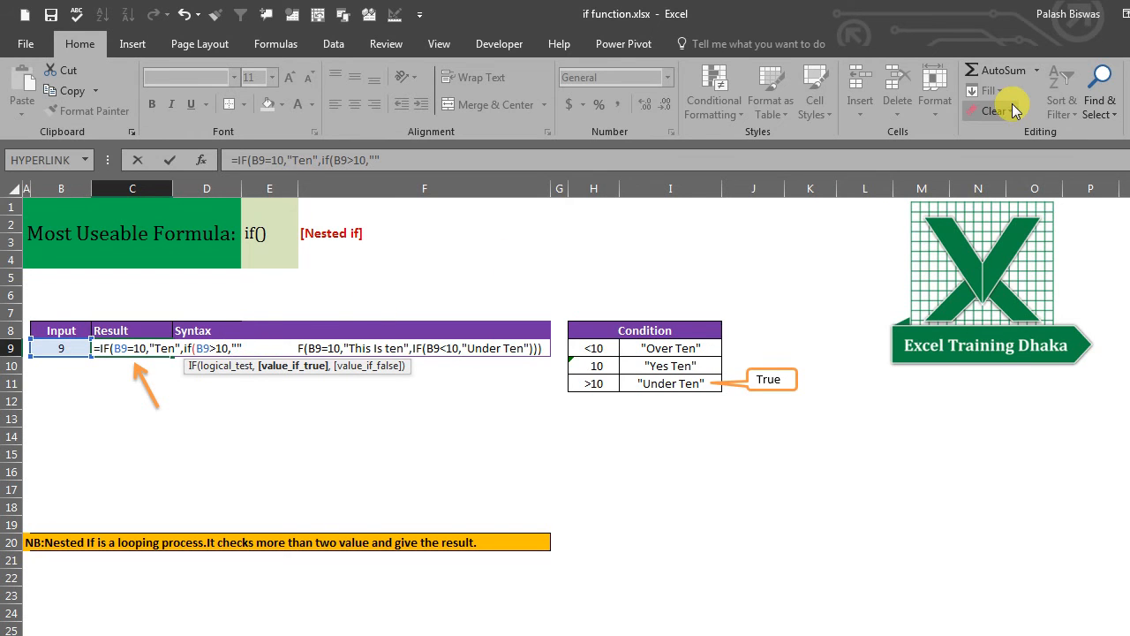
{"action": "type", "text": "Over Ten"}
{"action": "left_click", "coordinate": [450, 157]}
{"action": "type", "text": ","}
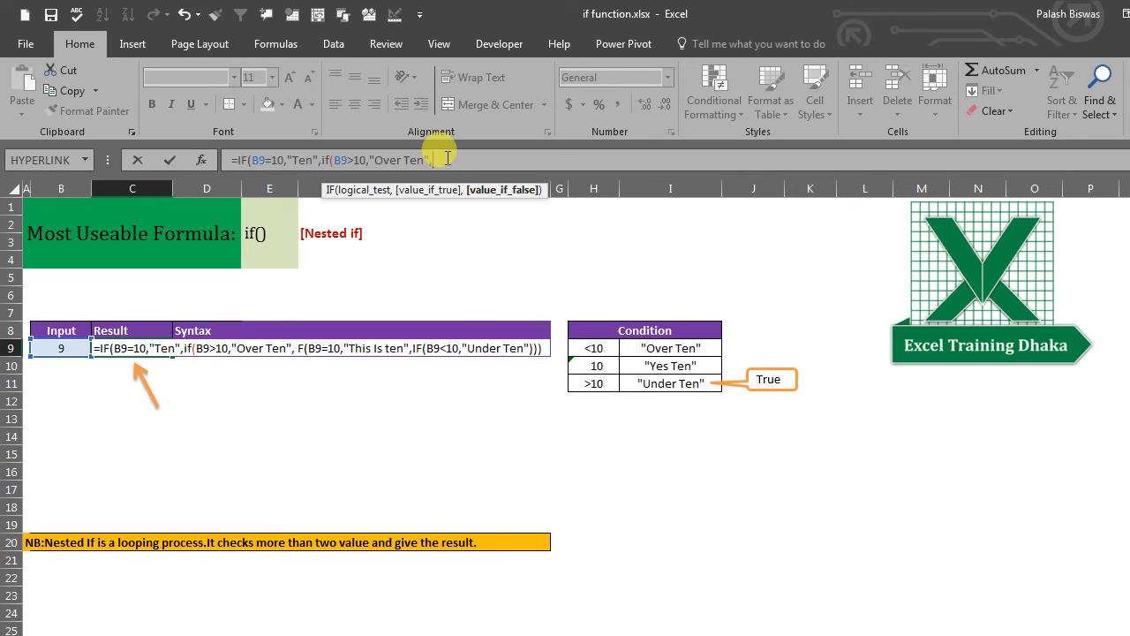
Step: Nest a third condition, IF(B9<10,"Under Ten"), as the second IF's value if false, then close all the parentheses and commit C9's formula
{"action": "type", "text": "if"}
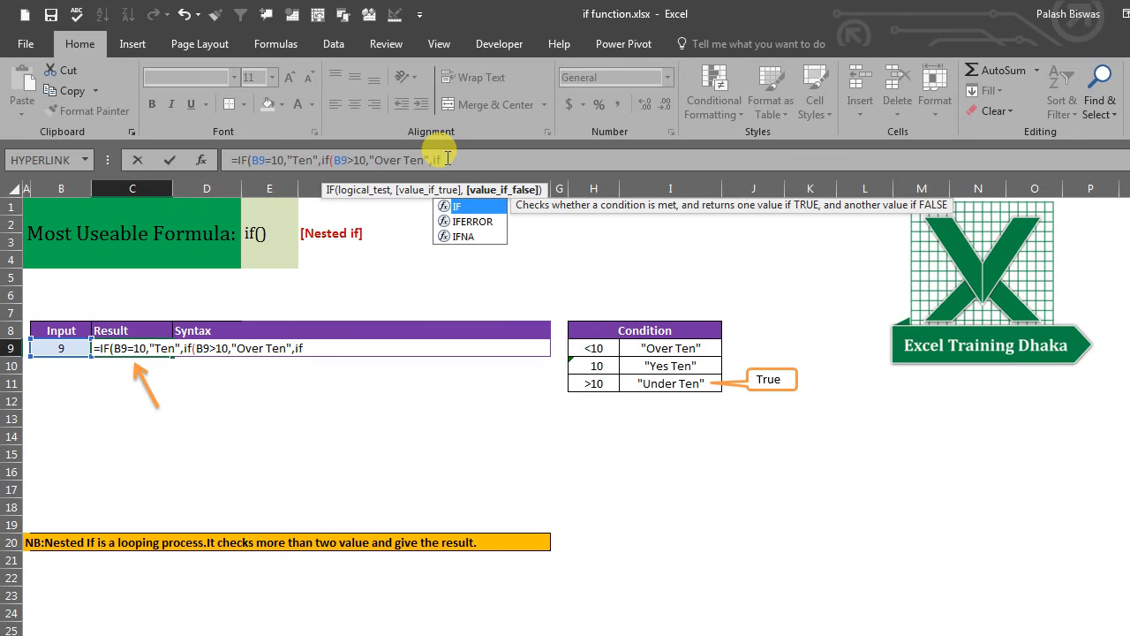
{"action": "key", "text": "Tab"}
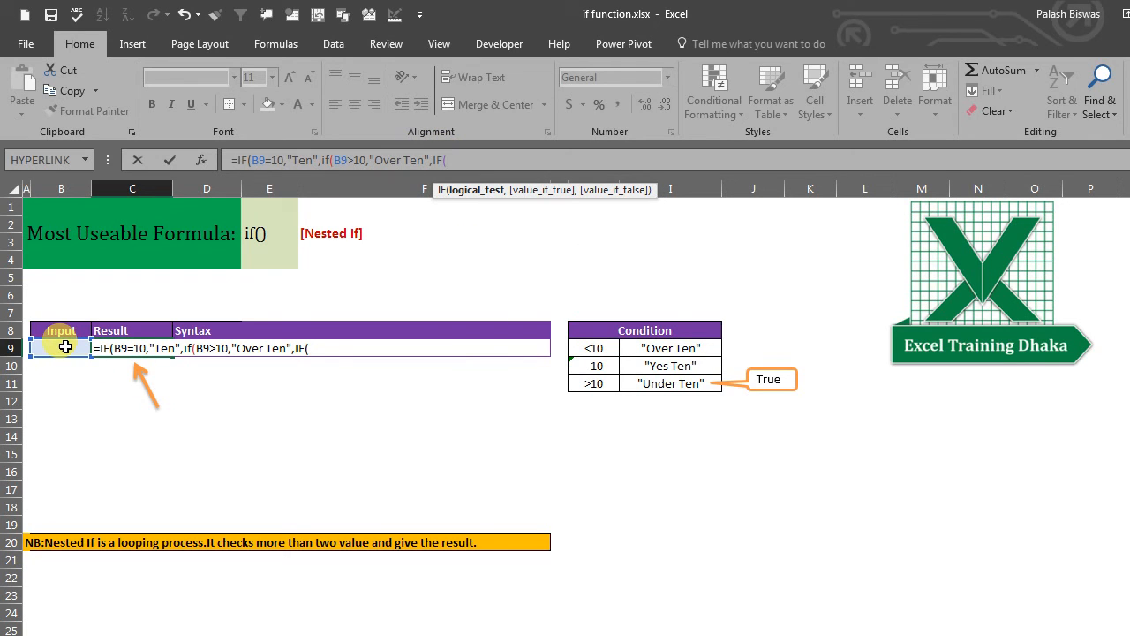
{"action": "left_click", "coordinate": [66, 347]}
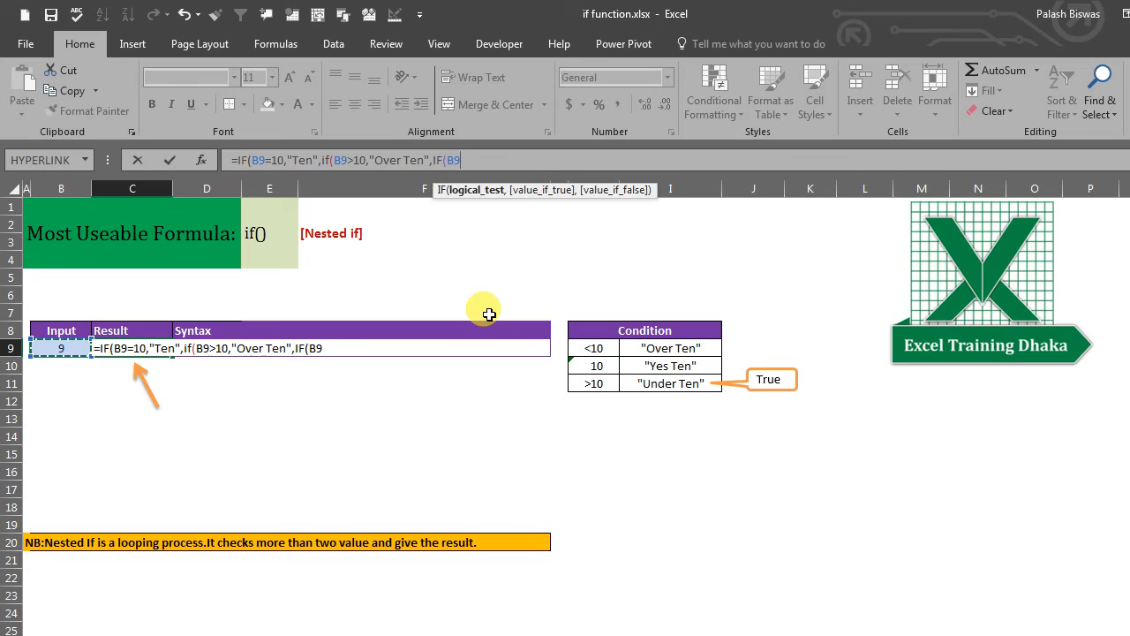
{"action": "type", "text": "<10,"}
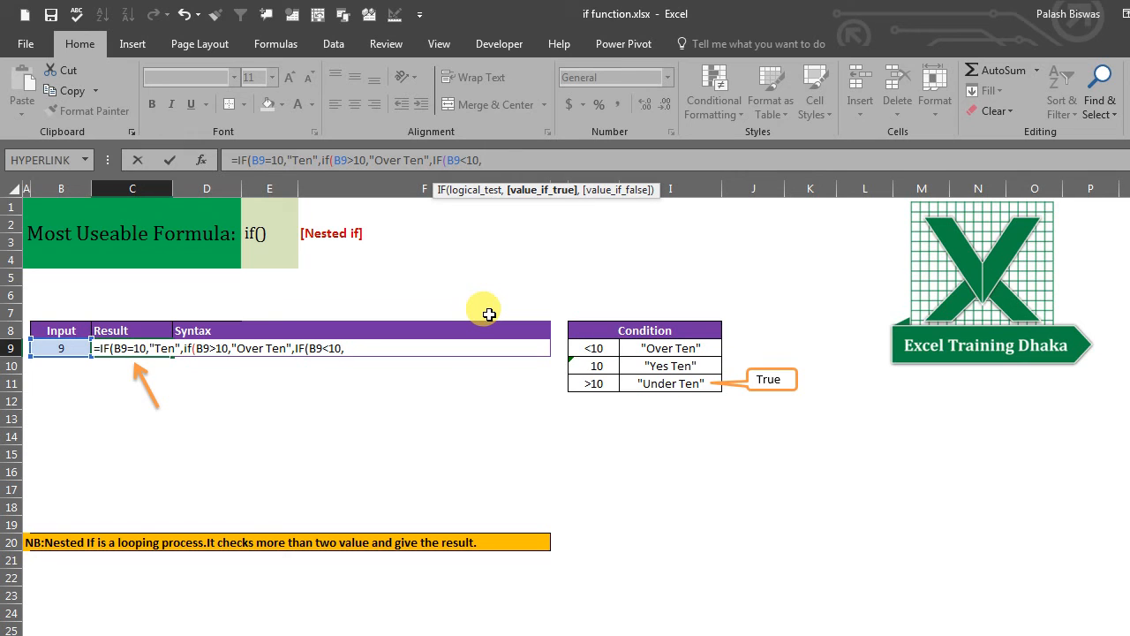
{"action": "type", "text": "\"\""}
{"action": "left_click", "coordinate": [349, 349]}
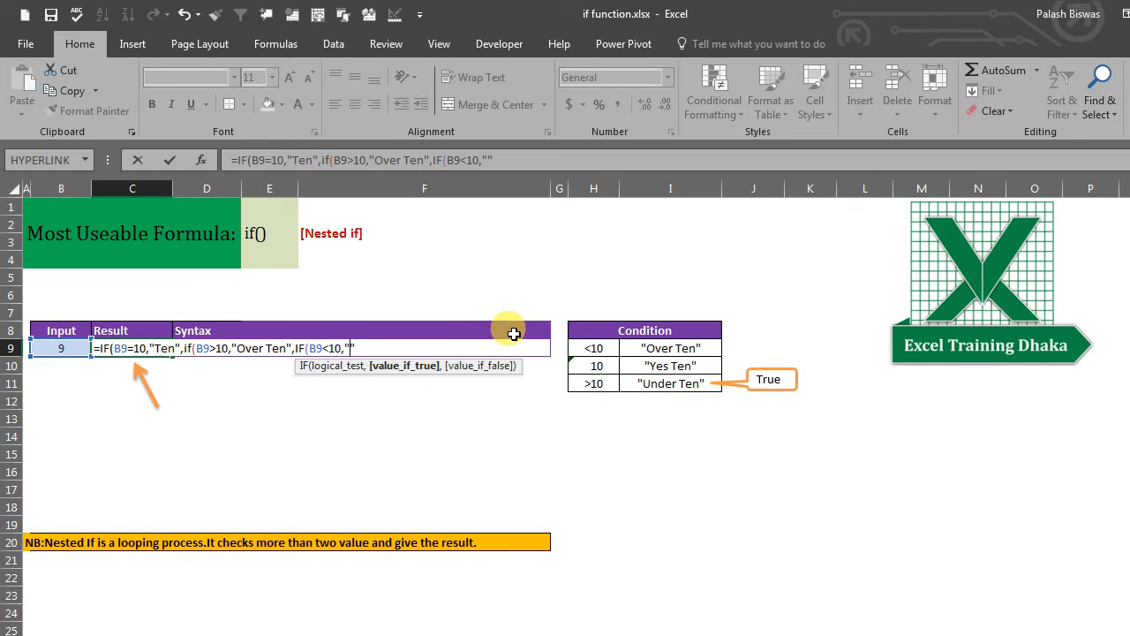
{"action": "type", "text": "Under Ten"}
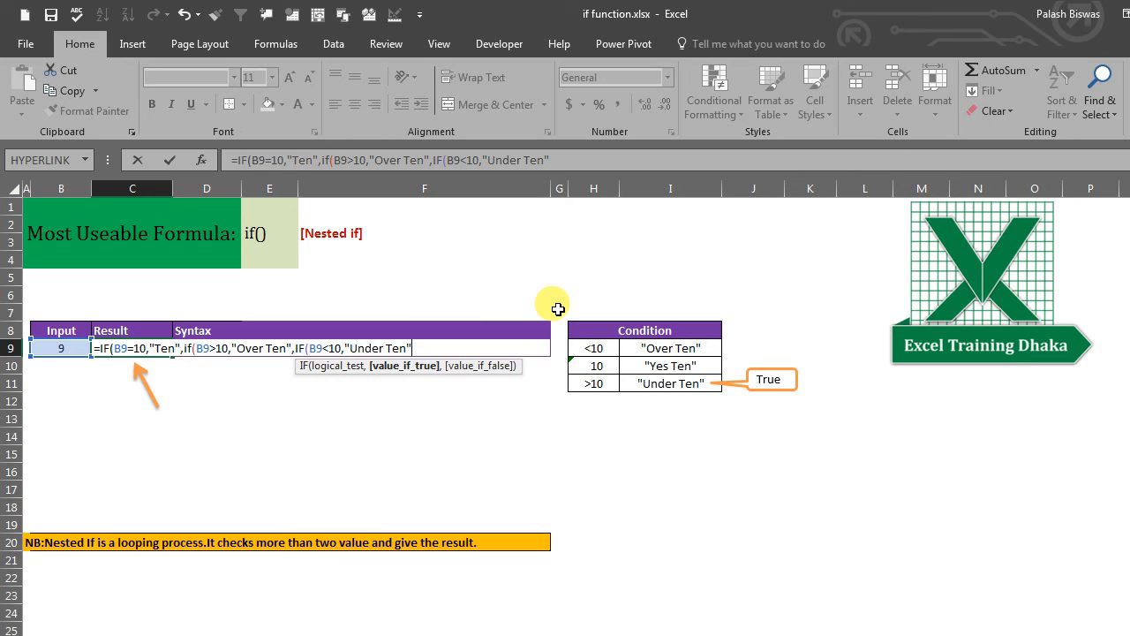
{"action": "type", "text": "))"}
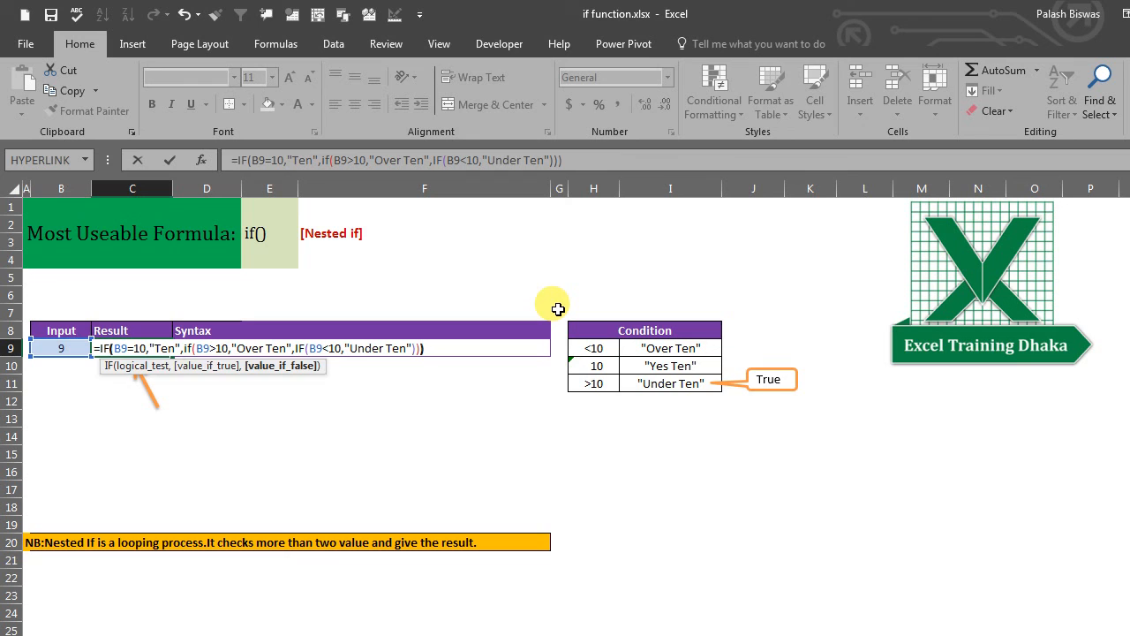
{"action": "type", "text": ")"}
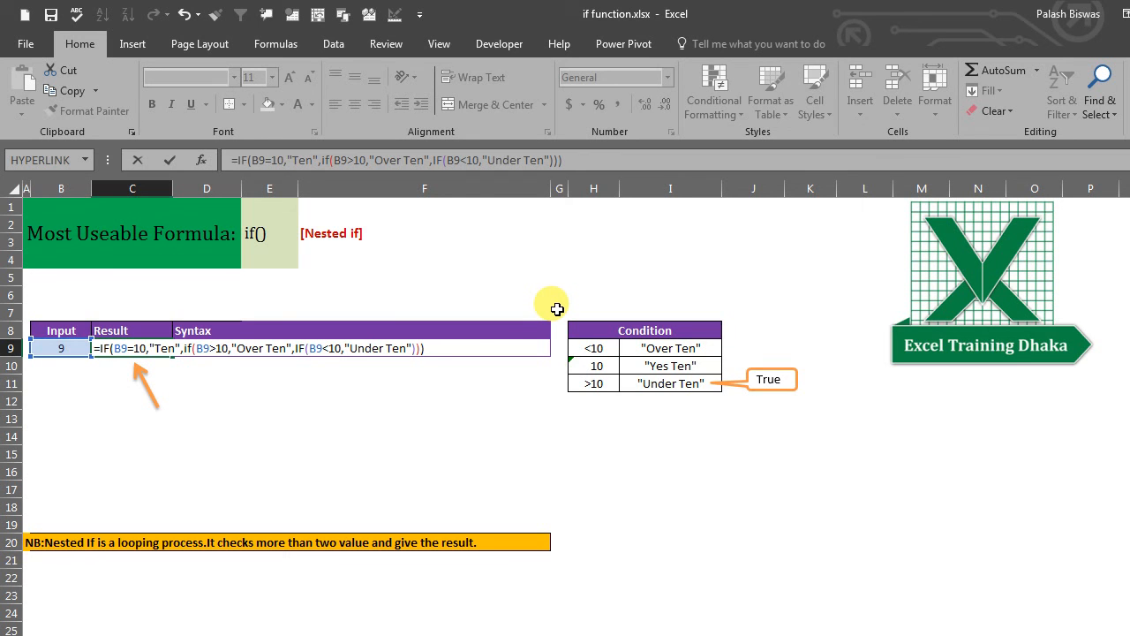
{"action": "key", "text": "Return"}
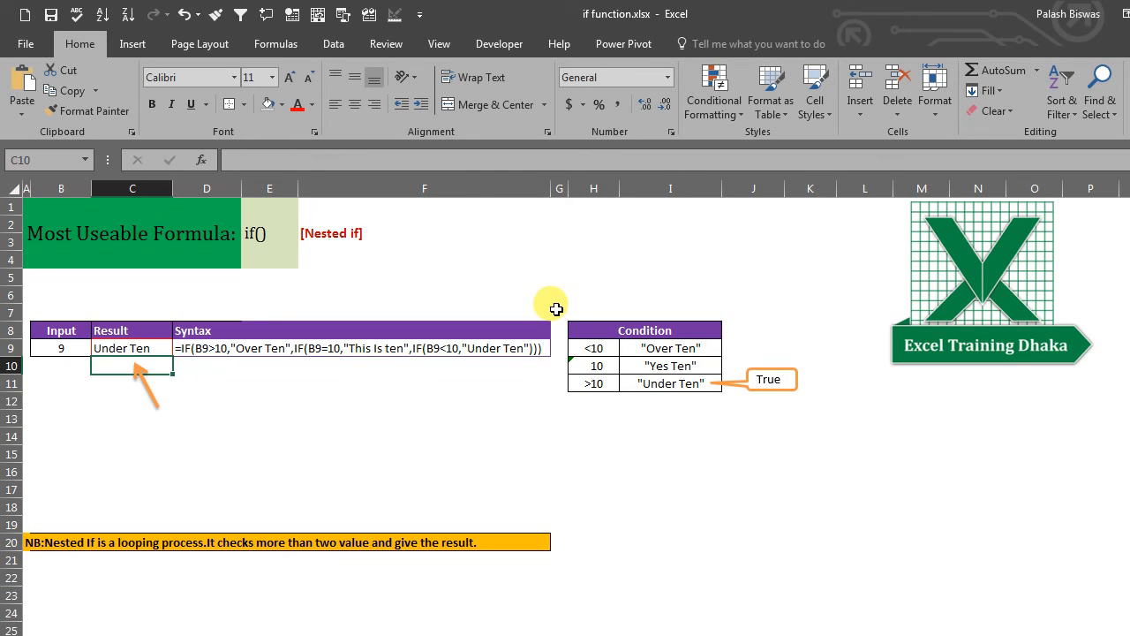
Step: Test the nested IF formula by entering 10 and then 11 as the input in B9
{"action": "left_click", "coordinate": [60, 345]}
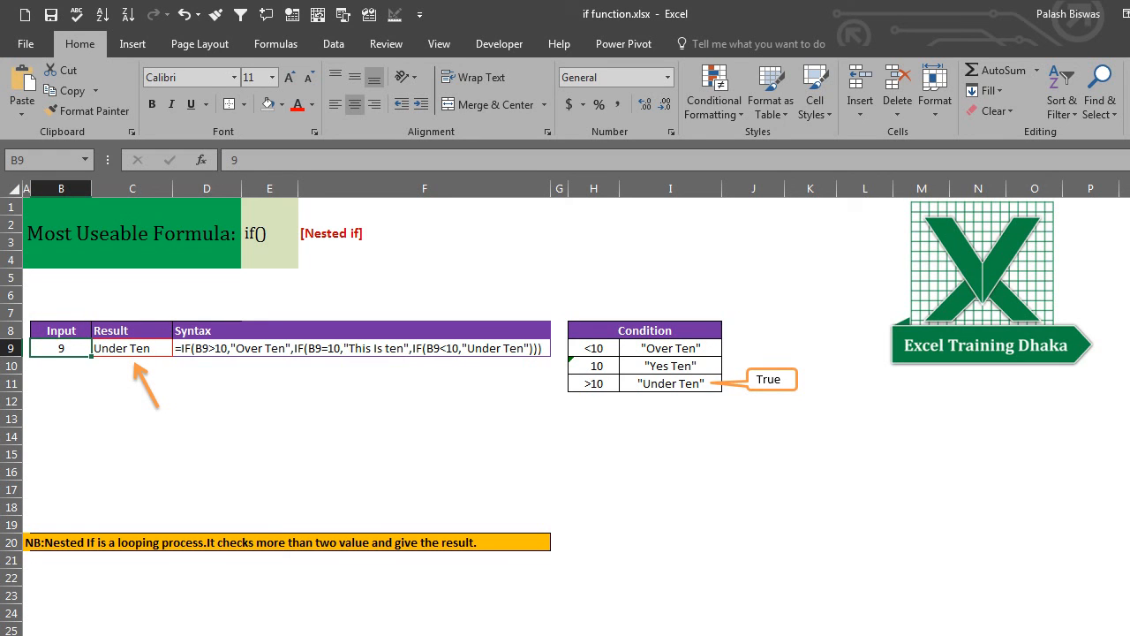
{"action": "type", "text": "10"}
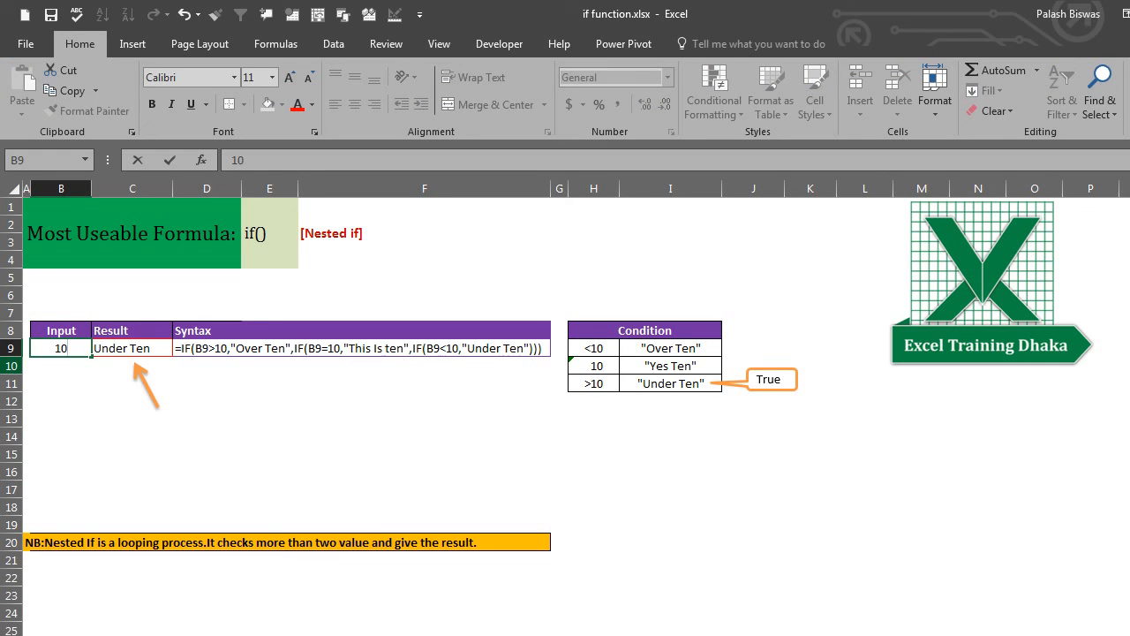
{"action": "key", "text": "Return"}
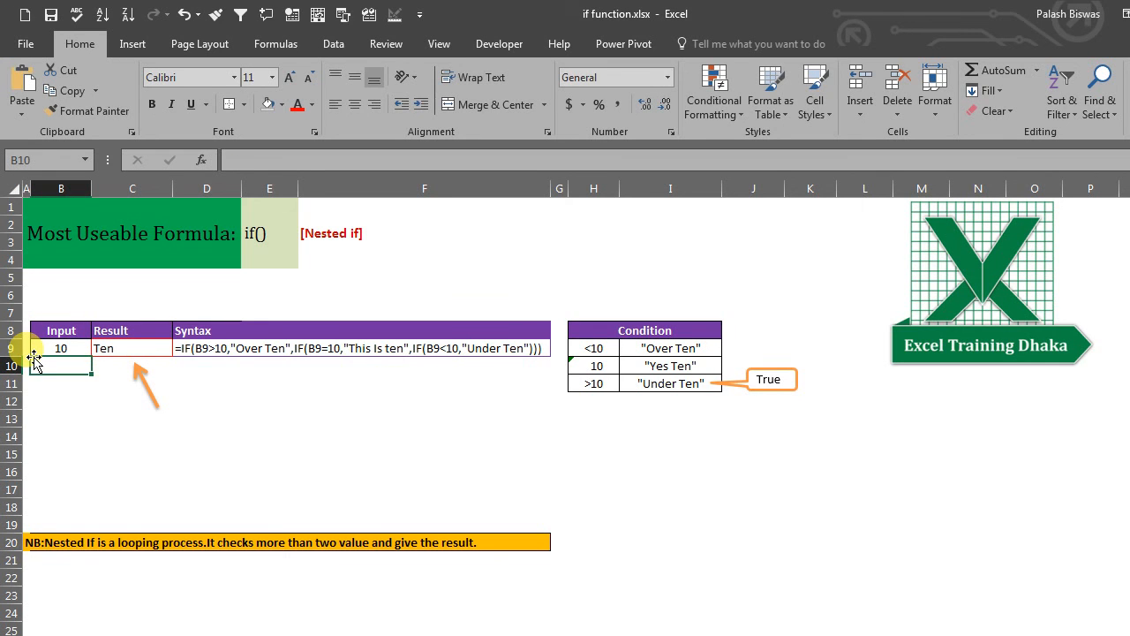
{"action": "left_click", "coordinate": [62, 349]}
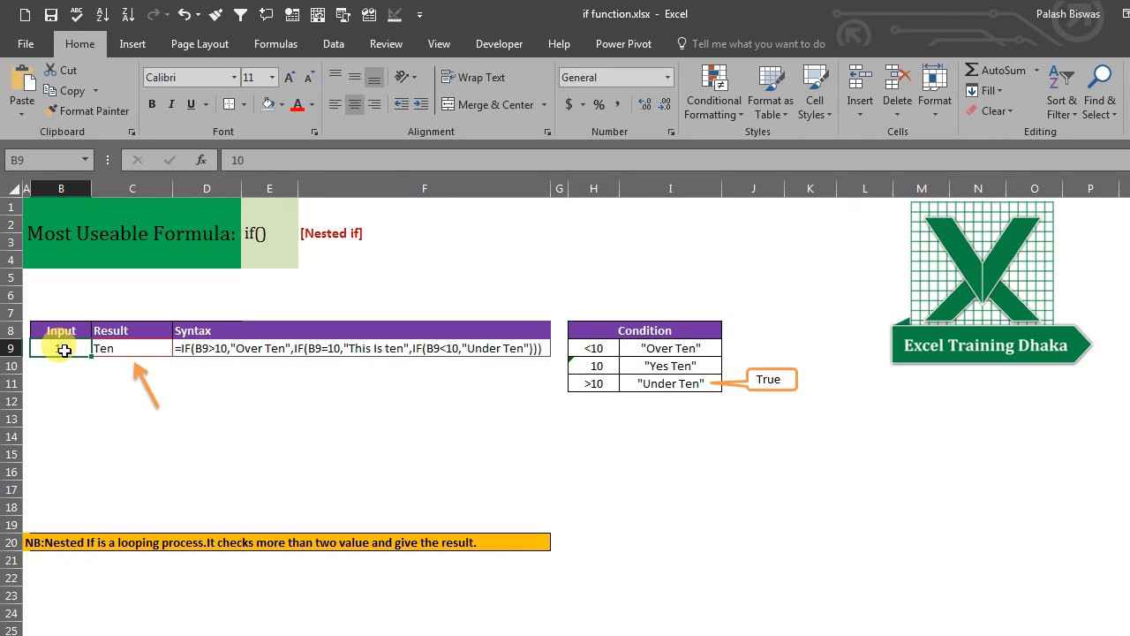
{"action": "type", "text": "11"}
{"action": "key", "text": "Return"}
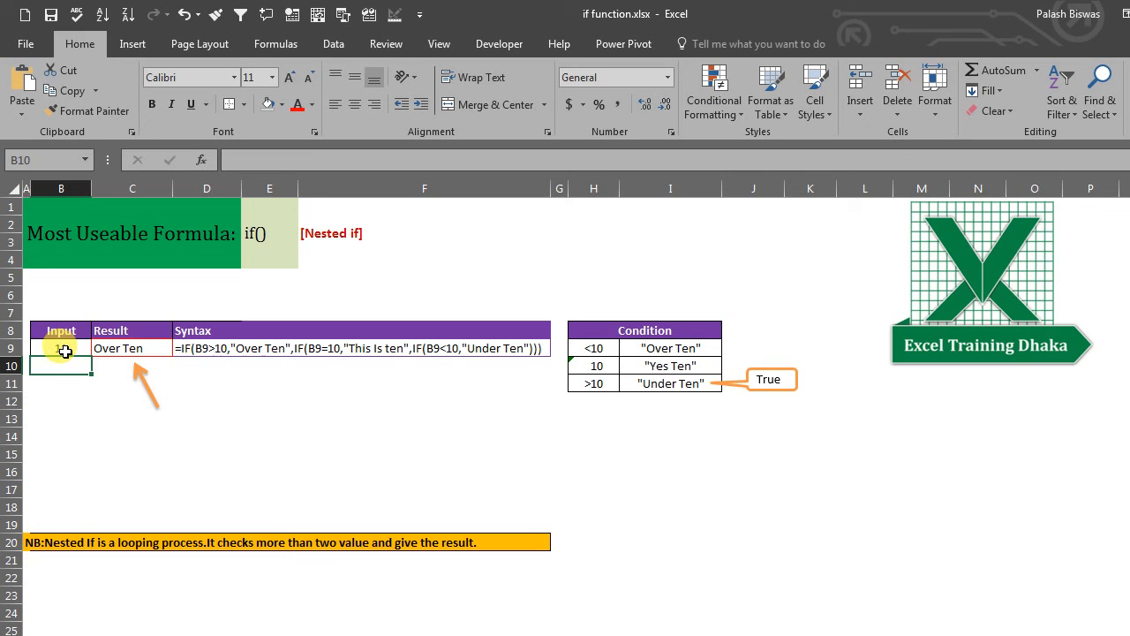
{"action": "left_click", "coordinate": [66, 350]}
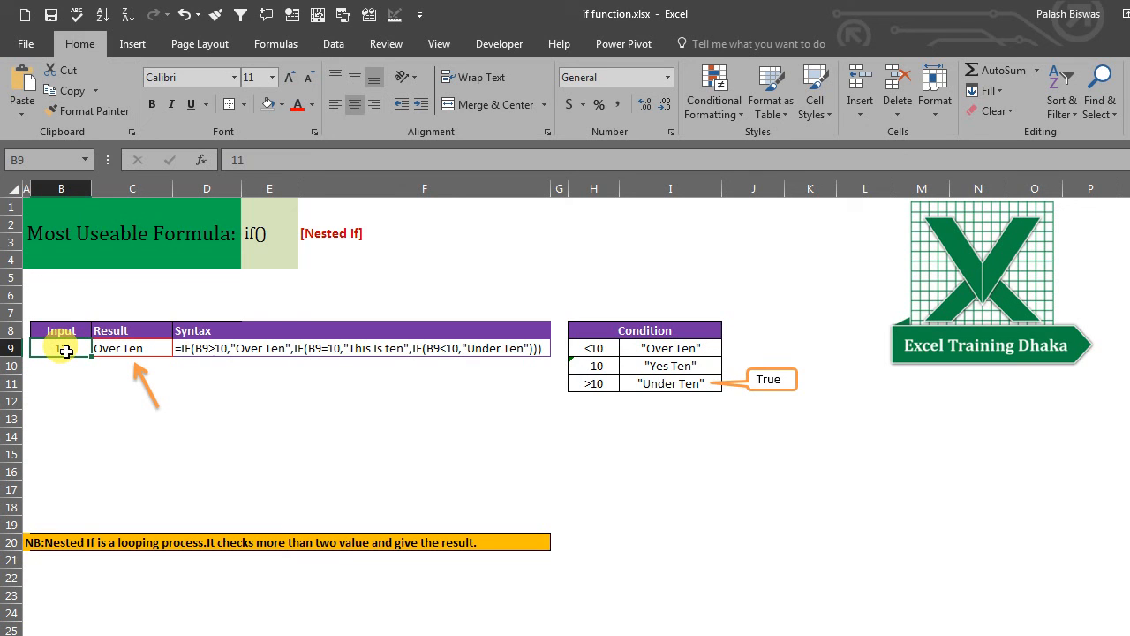